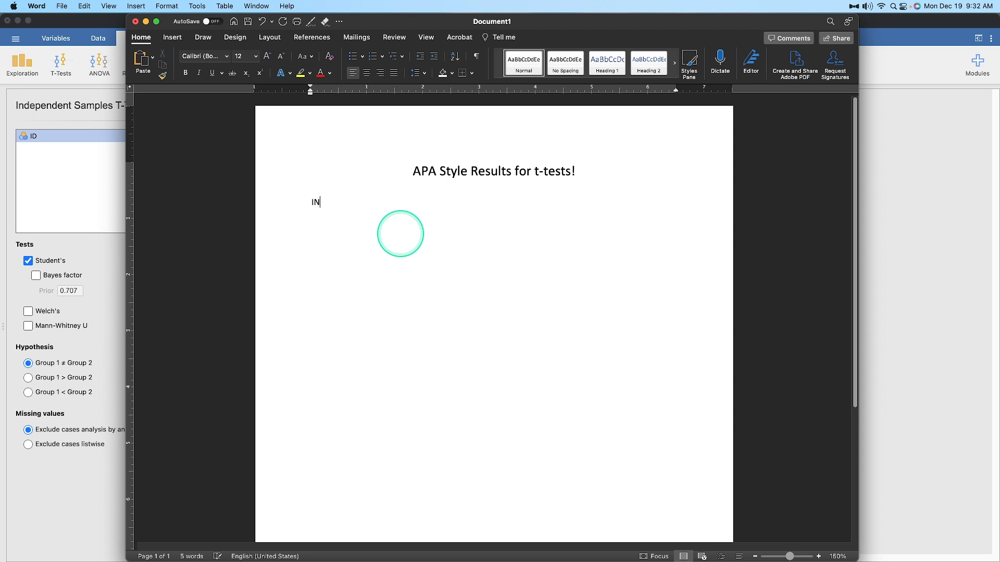
# Finish the heading "Independent Samples t-test" and start a line below it reading "APA style t-test expression: t(df)"
pyautogui.write('es t-test')
pyautogui.press('Return')
pyautogui.write('APA style ')
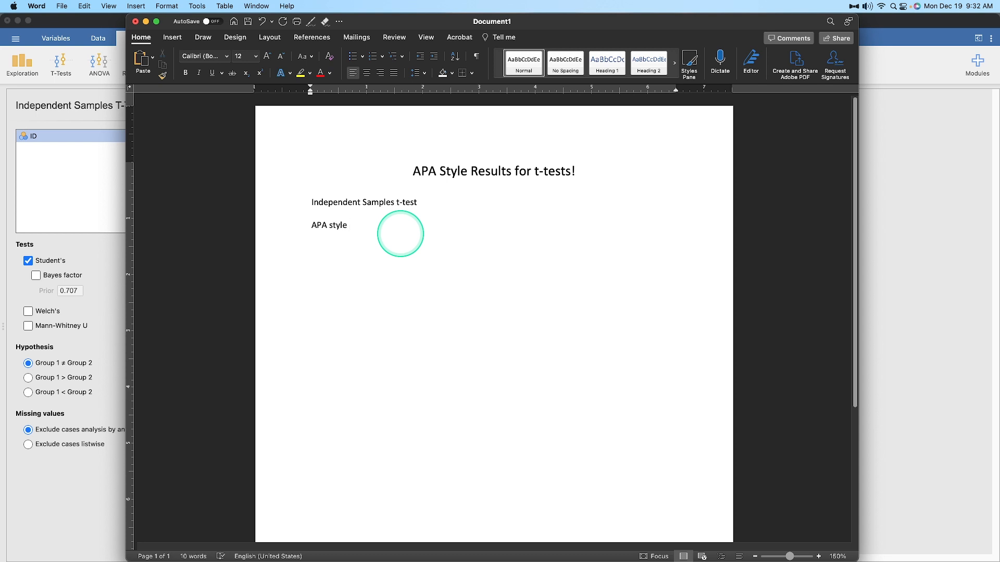
pyautogui.write('t-test expression: t(df)=##,##,## Iw')
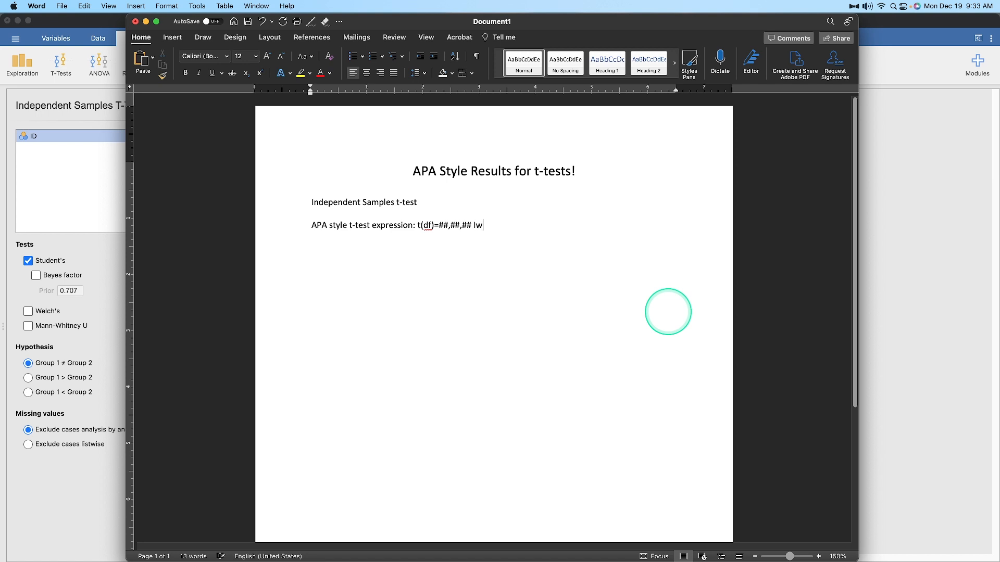
pyautogui.write('anttoeatspaghet')
pyautogui.press('BackSpace')
pyautogui.press('BackSpace')
pyautogui.press('BackSpace')
pyautogui.press('BackSpace')
pyautogui.press('BackSpace')
pyautogui.press('BackSpace')
pyautogui.press('BackSpace')
pyautogui.press('BackSpace')
pyautogui.press('BackSpace')
pyautogui.press('BackSpace')
pyautogui.press('BackSpace')
pyautogui.press('BackSpace')
pyautogui.press('BackSpace')
pyautogui.press('BackSpace')
pyautogui.press('BackSpace')
pyautogui.press('BackSpace')
pyautogui.press('BackSpace')
pyautogui.press('BackSpace')
pyautogui.press('BackSpace')
pyautogui.press('BackSpace')
# Extend the t-test expression with "= ##, p = ## [p < .001]" and compare it with the independent samples results in jamovi
pyautogui.write('= ##, p = ## [p < .001]')
pyautogui.press('super+Tab')
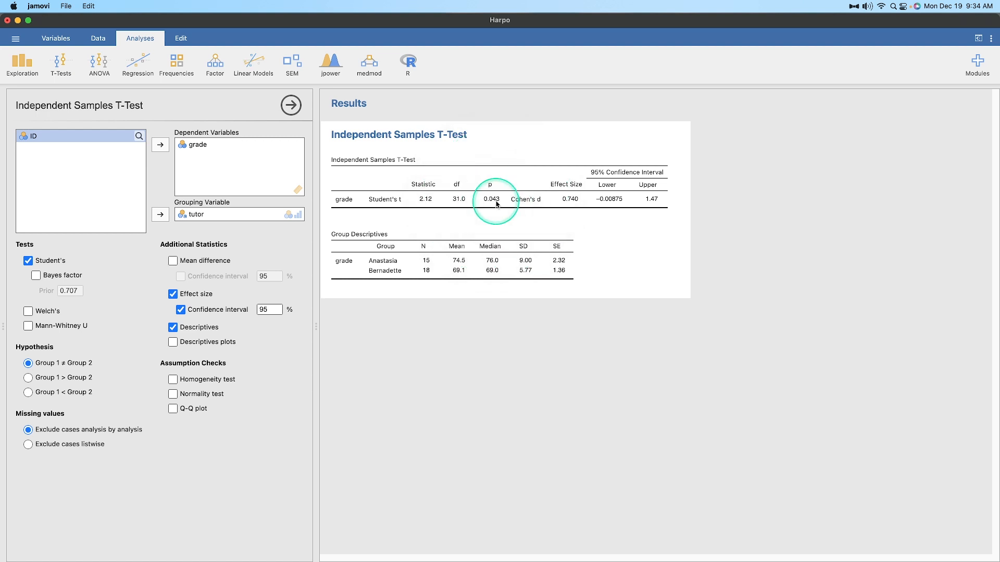
pyautogui.press('super+Tab')
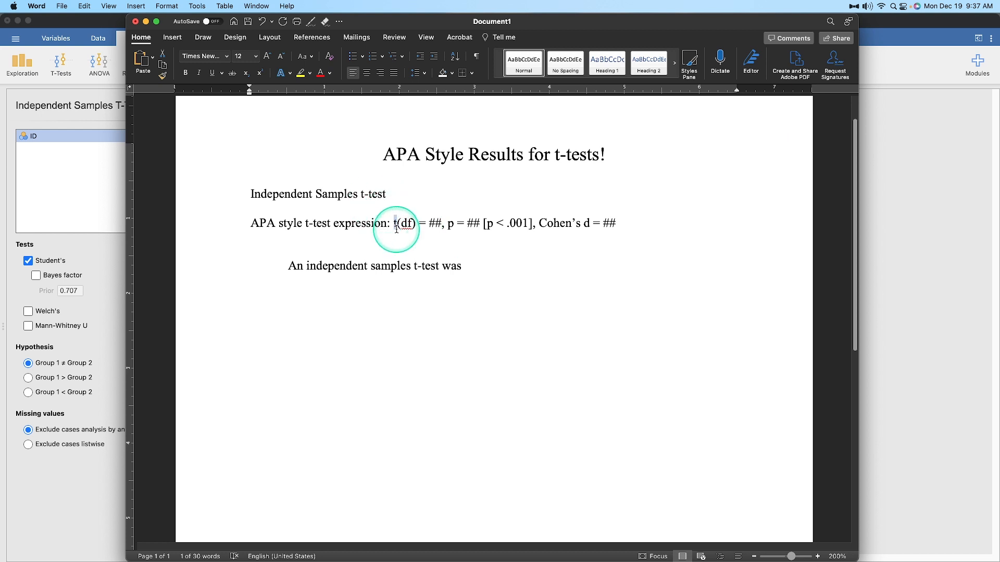
# Italicize the t in the expression line and continue the paragraph below with "there was a difference between"
pyautogui.moveTo(398, 224); pyautogui.dragTo(386, 229)
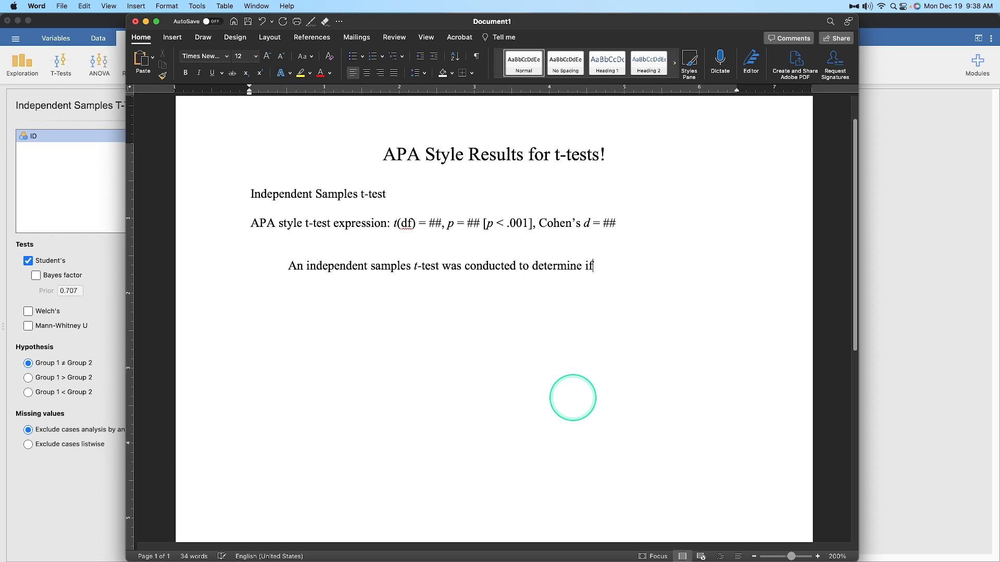
pyautogui.write('there was a difference ')
pyautogui.write('between')
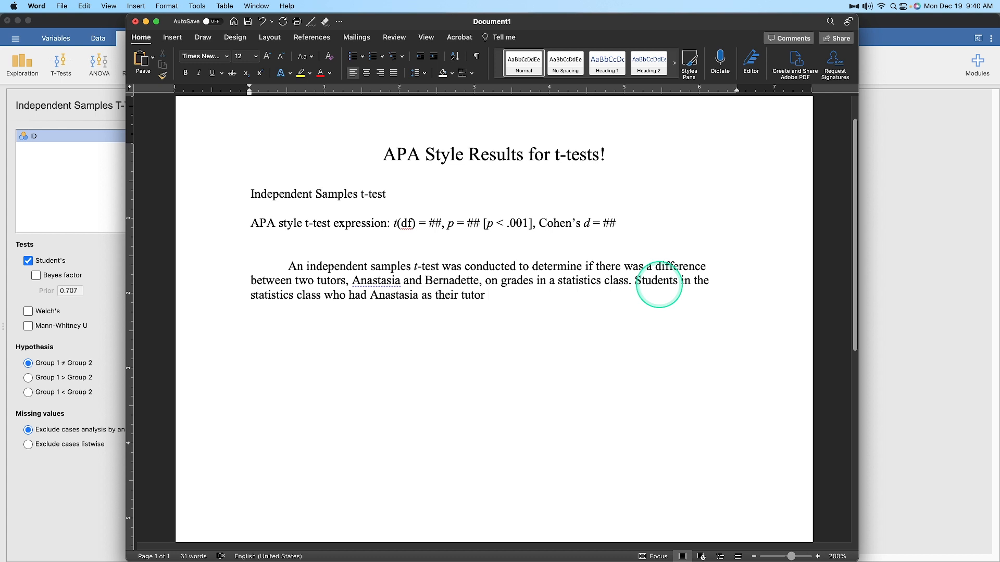
# Continue the sentence with "scored, on average," and insert "(n =" after "tutor", switching to jamovi for the group size
pyautogui.write('scored, on ave')
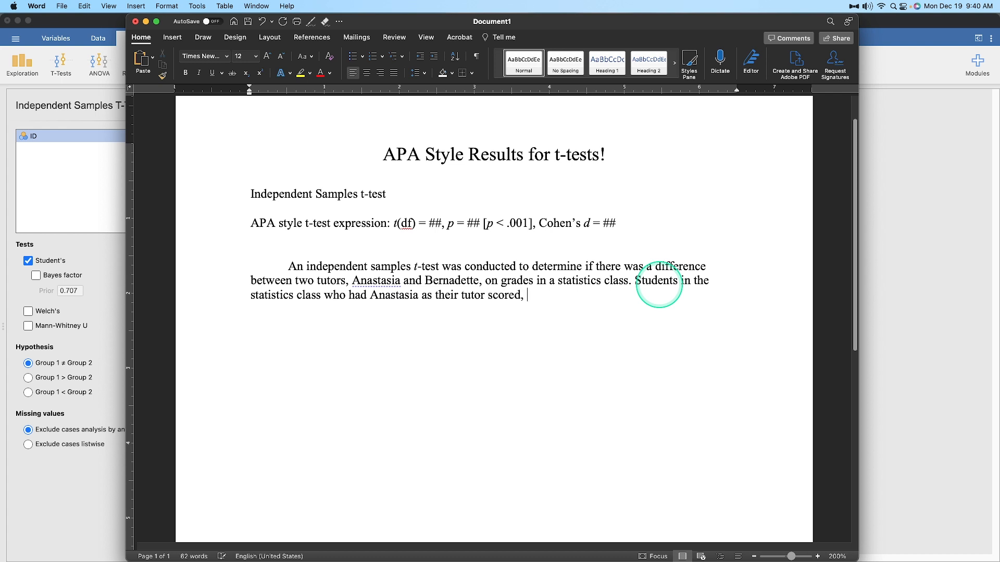
pyautogui.write('rage,')
pyautogui.click(488, 295)
pyautogui.write('(n =')
pyautogui.press('super+Tab')
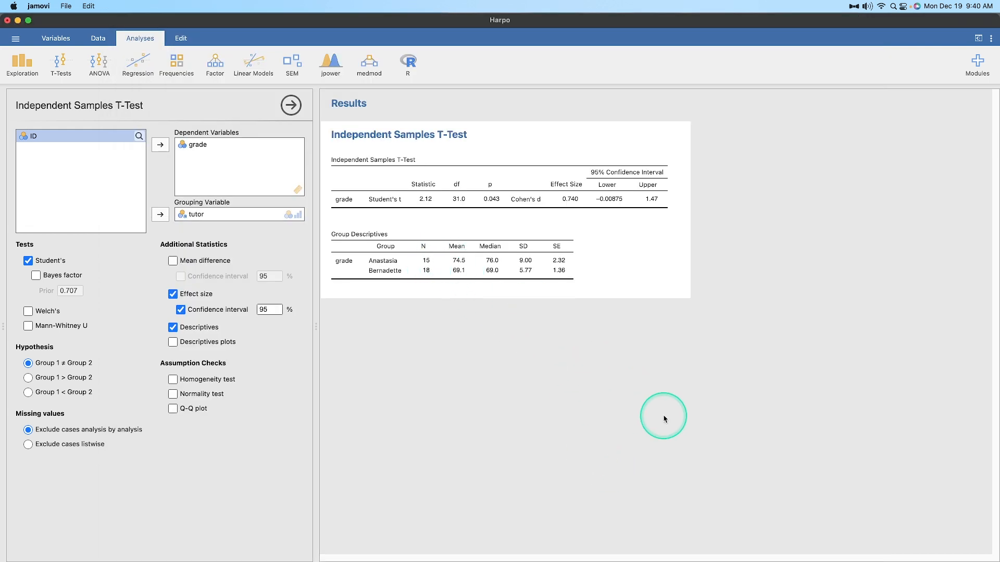
# End the second tutor's sentence with "their stats exams." and change "exam" to "exams" in the first tutor's clause
pyautogui.write('their stats e')
pyautogui.write('xams.')
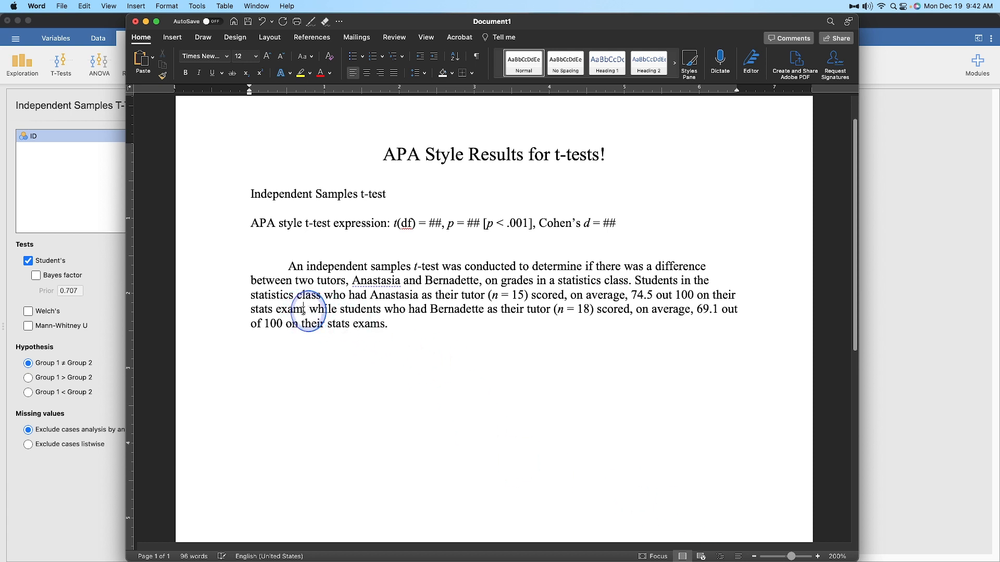
pyautogui.write('s')
pyautogui.click(426, 322)
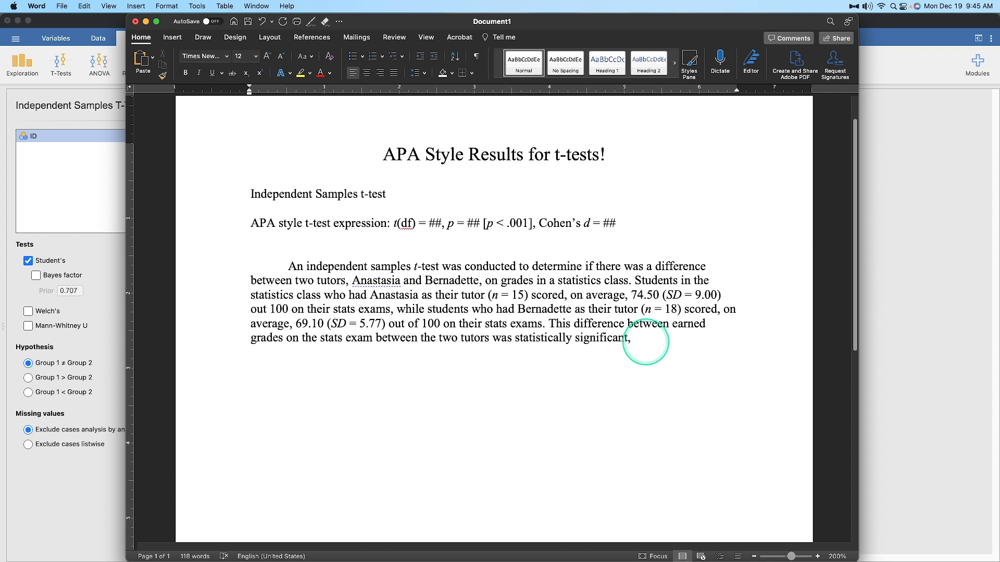
# Replace the Cohen's d placeholder in the results paragraph with 0.74 from the jamovi output and end the sentence with a period
pyautogui.press('super+Tab')
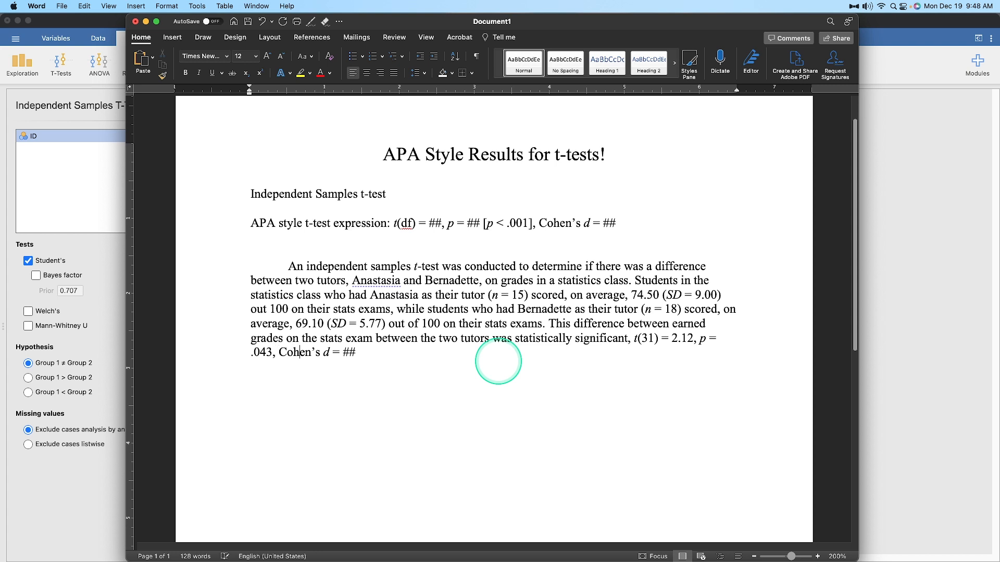
pyautogui.press('Right')
pyautogui.press('Right')
pyautogui.press('Right')
pyautogui.press('Right')
pyautogui.press('Right')
pyautogui.press('super+Tab')
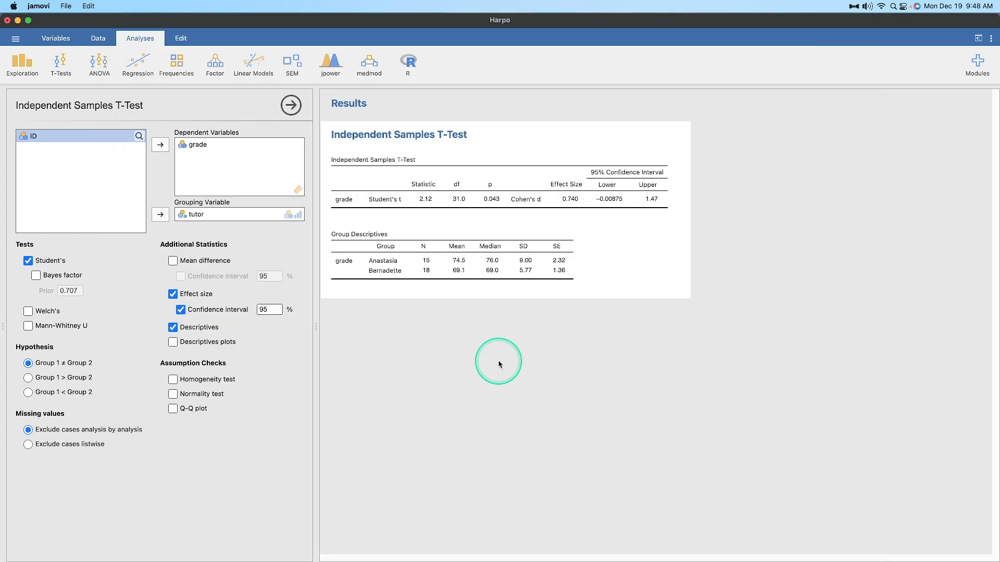
pyautogui.press('super+Tab')
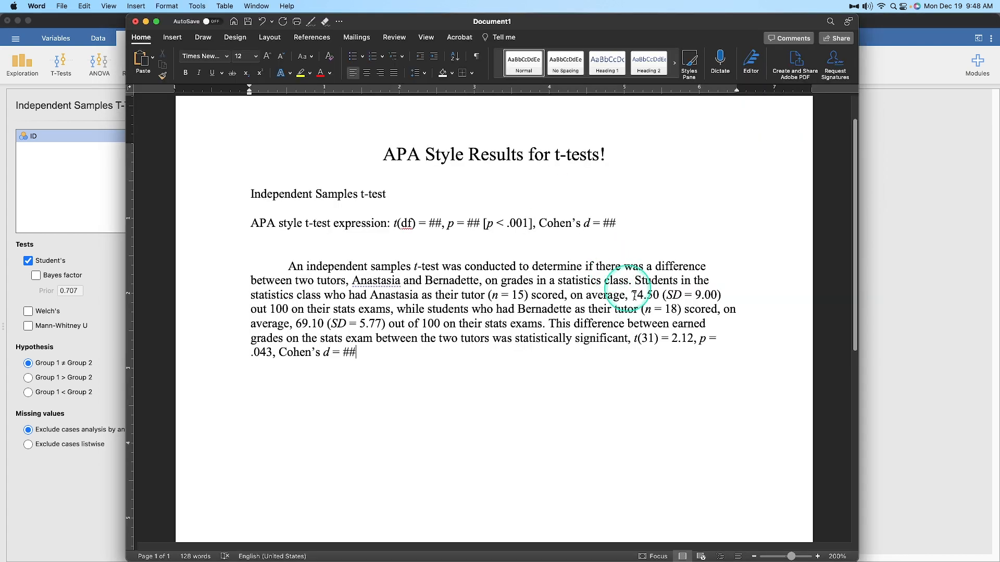
pyautogui.press('BackSpace')
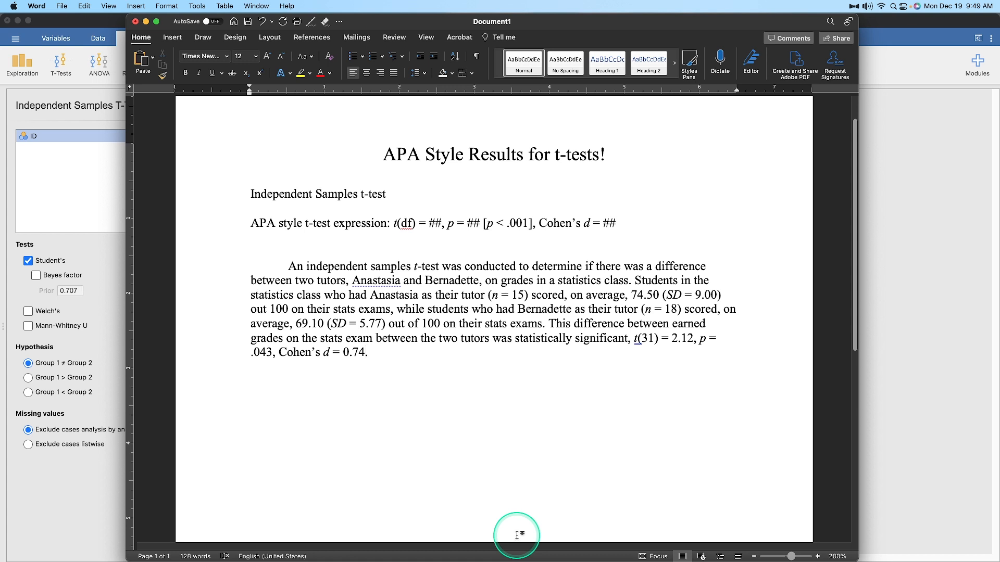
pyautogui.write('.')
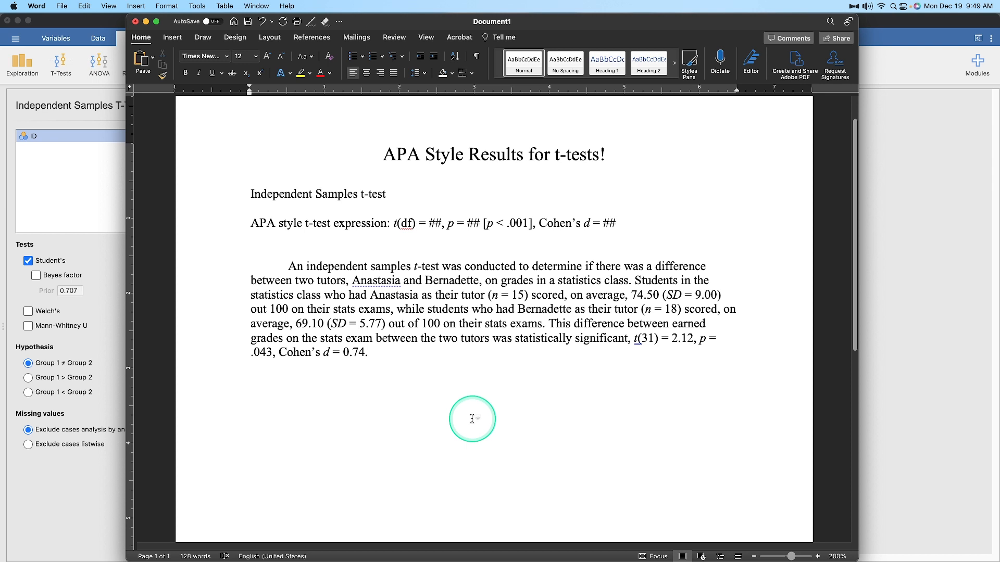
# Add the confidence interval "[95% CI: -0.009, 1.47]." after the Cohen's d value at the end of the paragraph
pyautogui.press('BackSpace')
pyautogui.write('[95% CI:')
pyautogui.press('Left')
pyautogui.press('Left')
pyautogui.press('Left')
pyautogui.write('95%')
pyautogui.write('-0.009, 1.4')
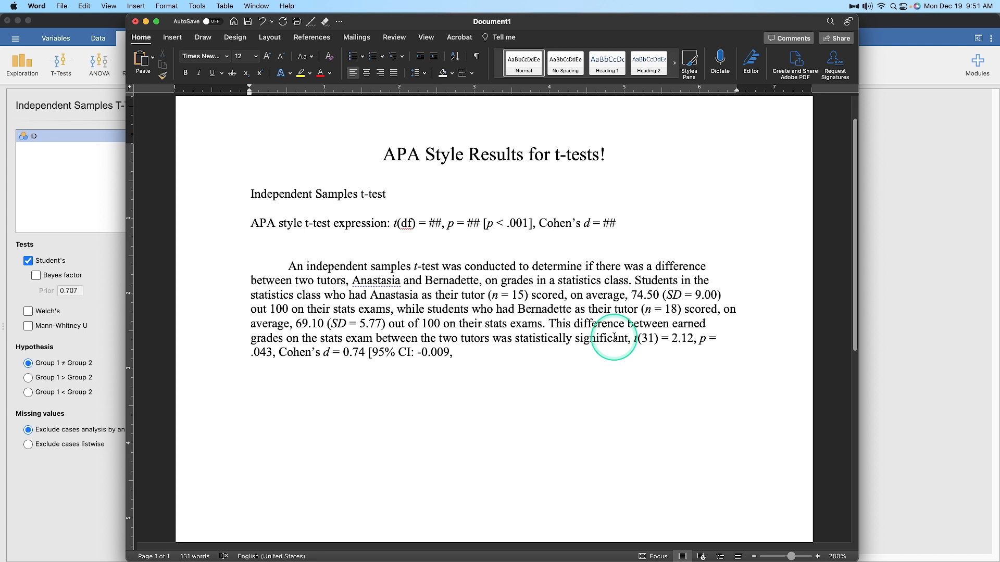
pyautogui.write('7].')
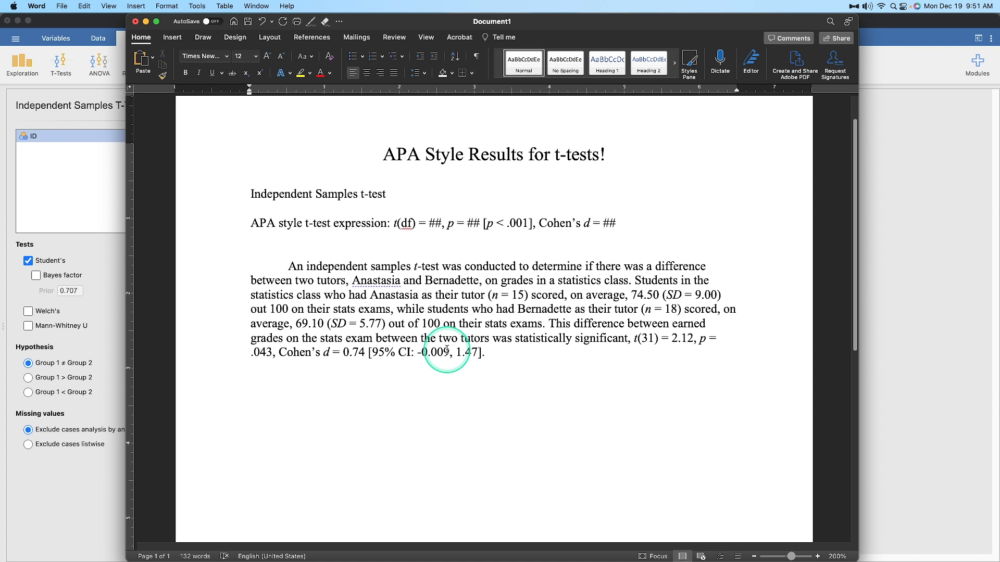
# Review the confidence interval, the p value and the t statistic in the results sentence by selecting each one
pyautogui.moveTo(450, 352); pyautogui.dragTo(417, 352)
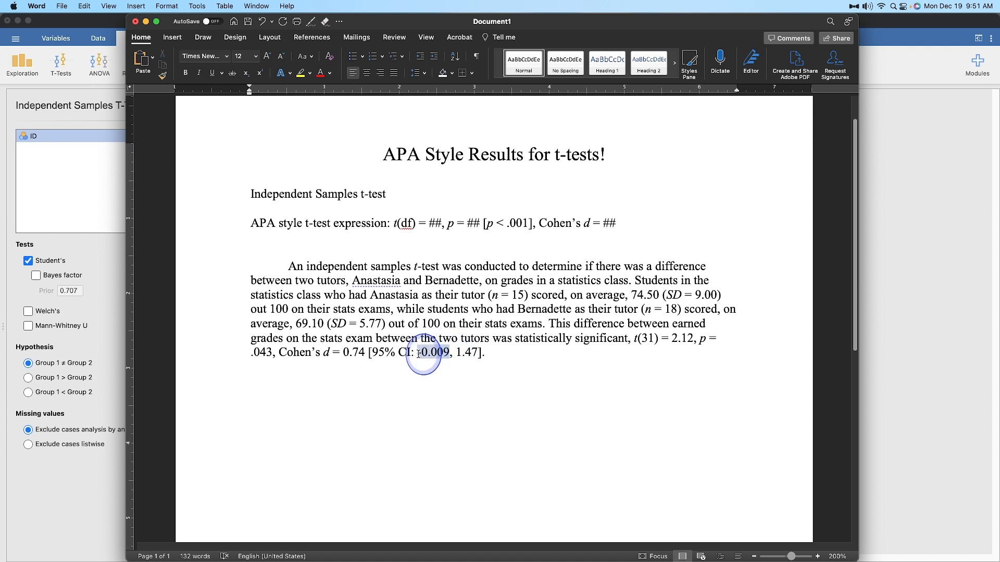
pyautogui.click(492, 365)
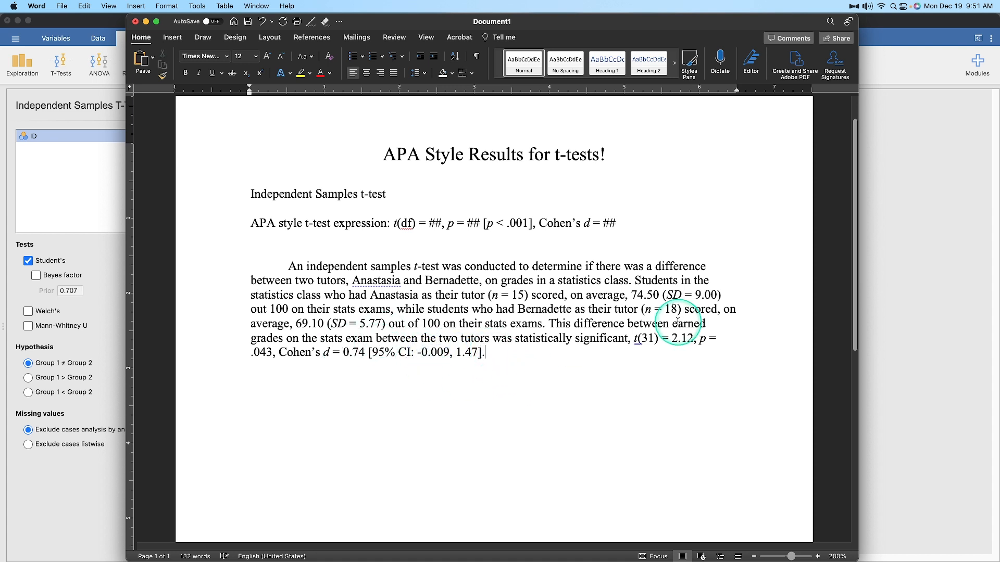
pyautogui.moveTo(478, 353); pyautogui.dragTo(419, 353)
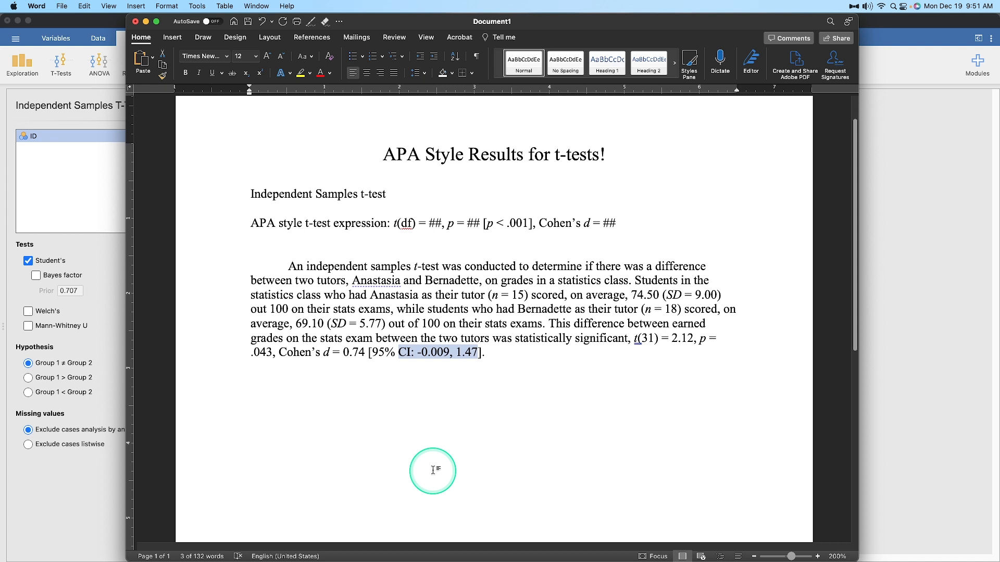
pyautogui.moveTo(274, 353); pyautogui.dragTo(250, 352)
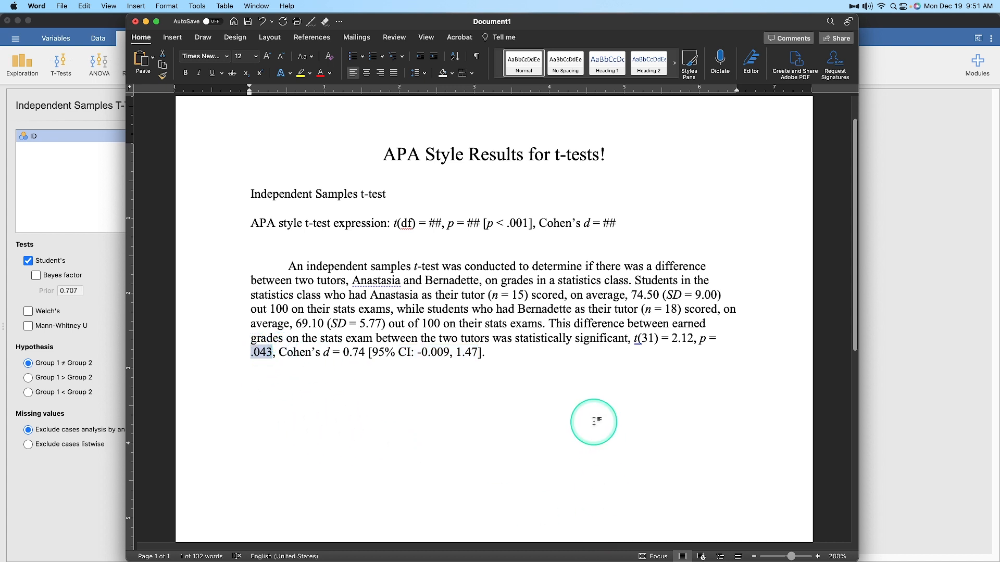
pyautogui.doubleClick(682, 338)
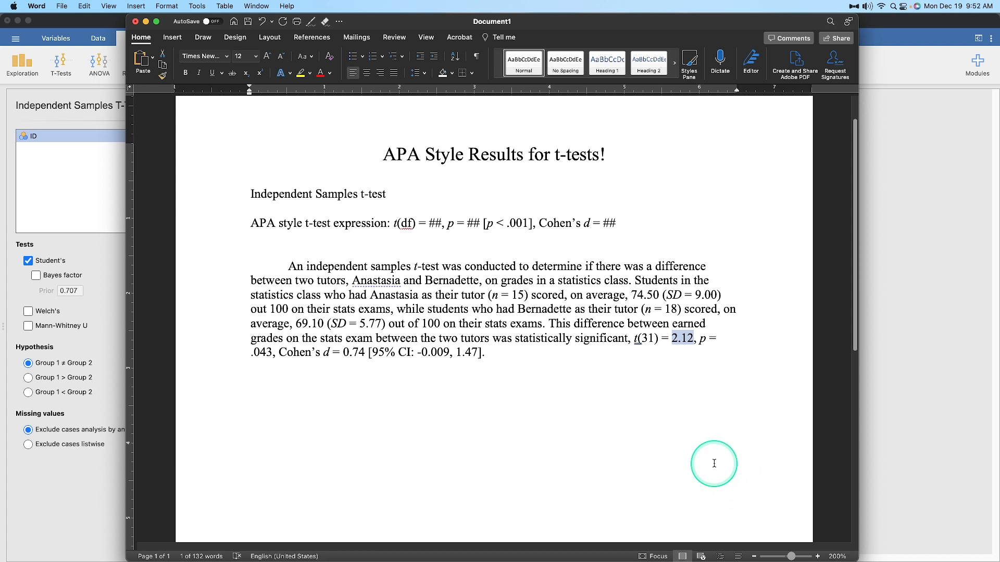
# Add the heading "Paired Samples t-test" below the results paragraph, separated by blank lines
pyautogui.click(493, 345)
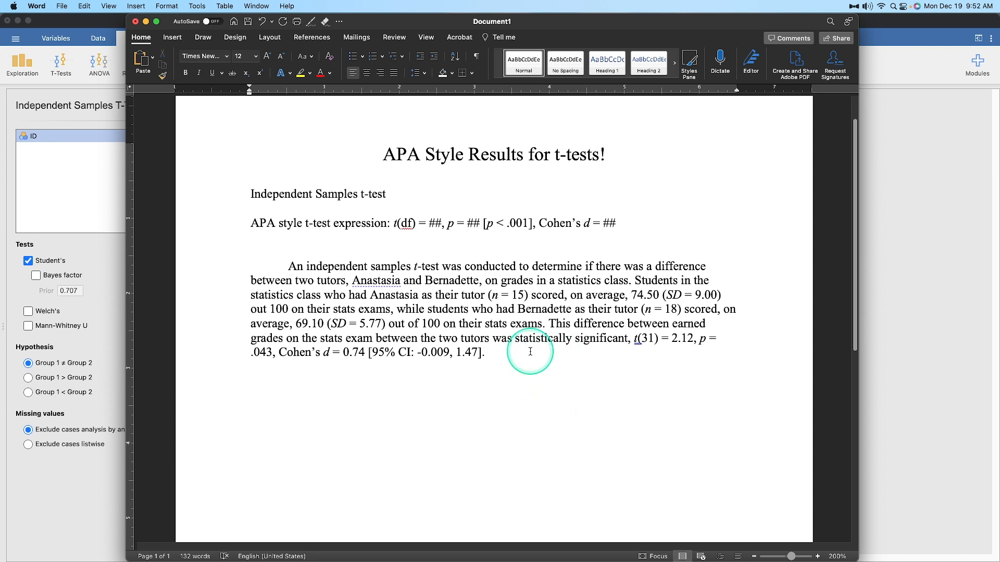
pyautogui.press('Return')
pyautogui.press('Return')
pyautogui.write('Paired Samples t-test')
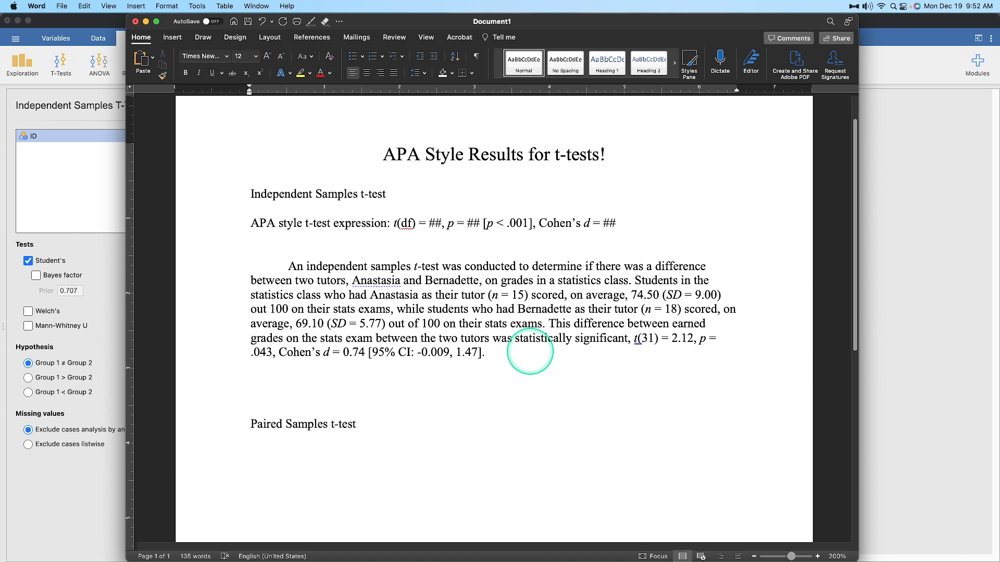